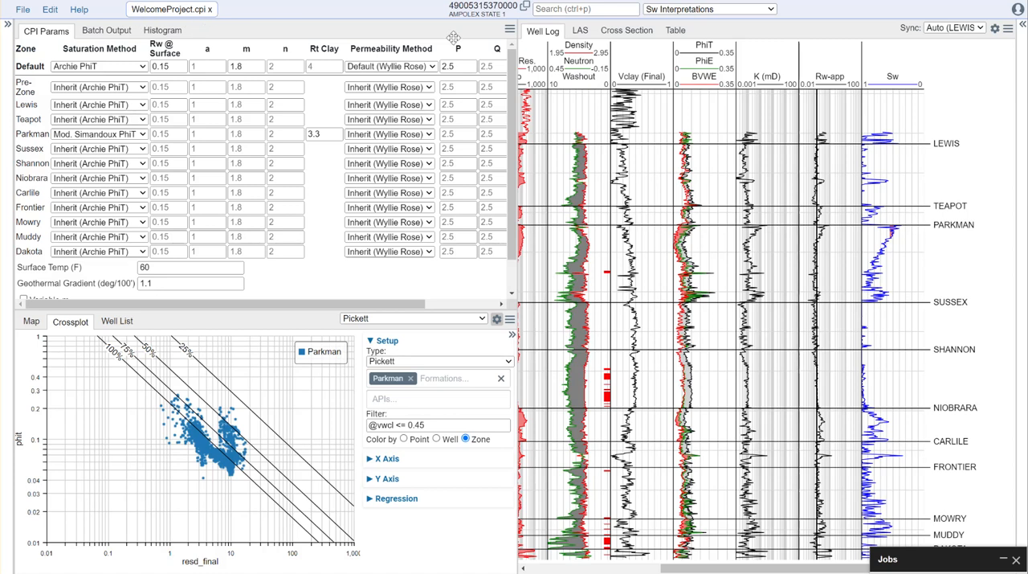
# - Switch the workflow module to Cutoffs Interpretation and widen the well log view to show all tracks
pyautogui.click(723, 9)
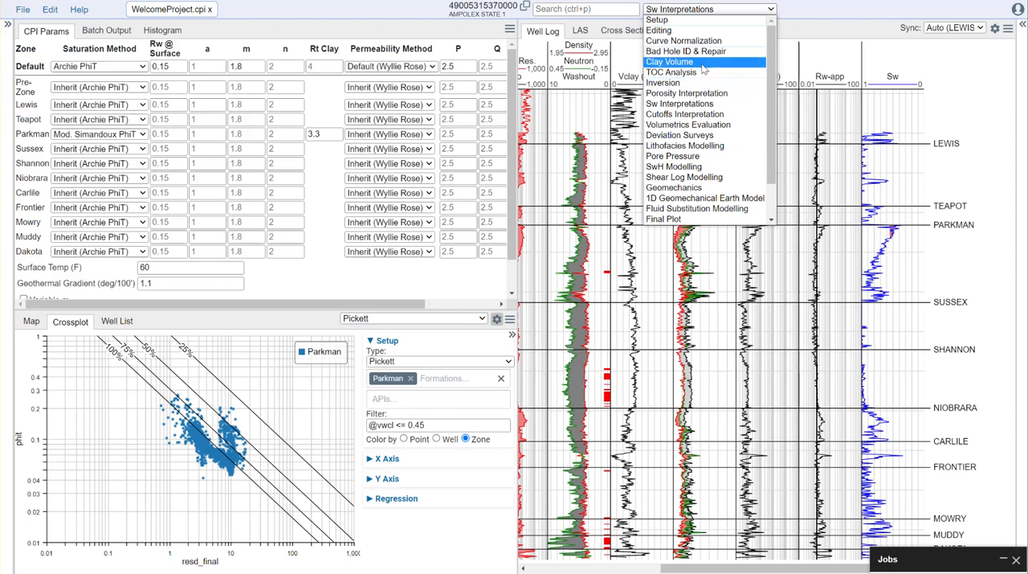
pyautogui.click(697, 117)
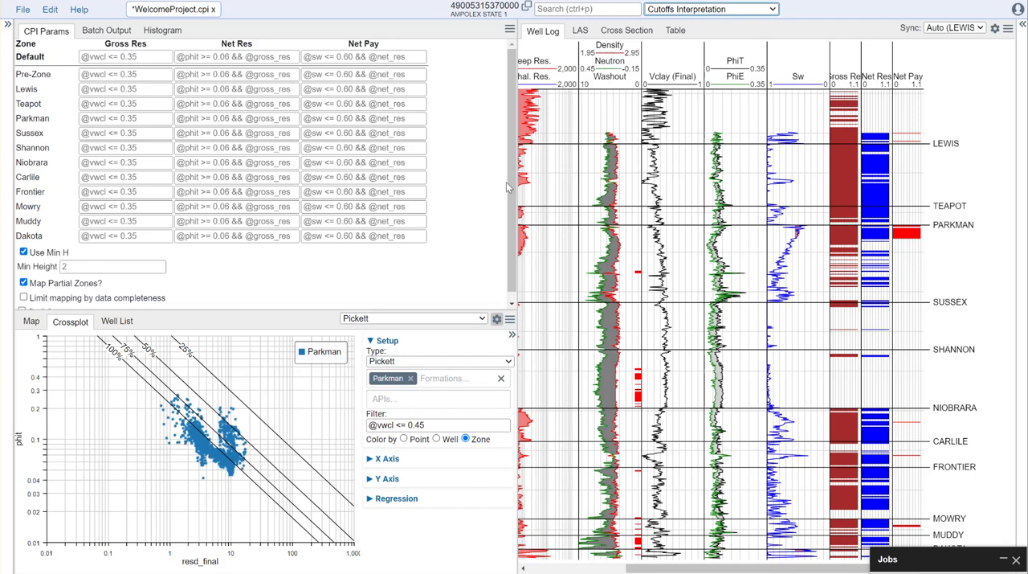
pyautogui.moveTo(517, 193); pyautogui.dragTo(459, 195)
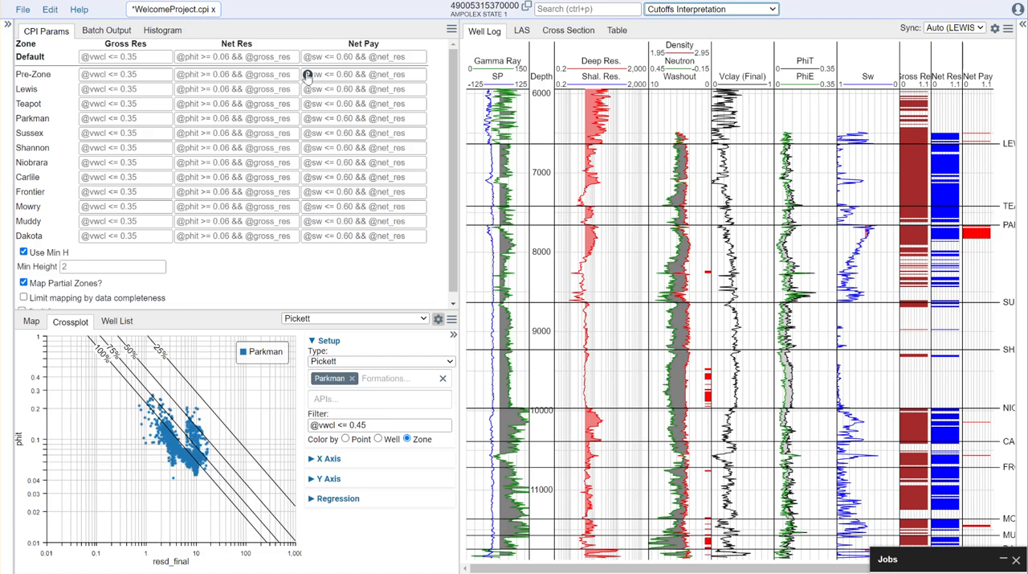
pyautogui.click(153, 58)
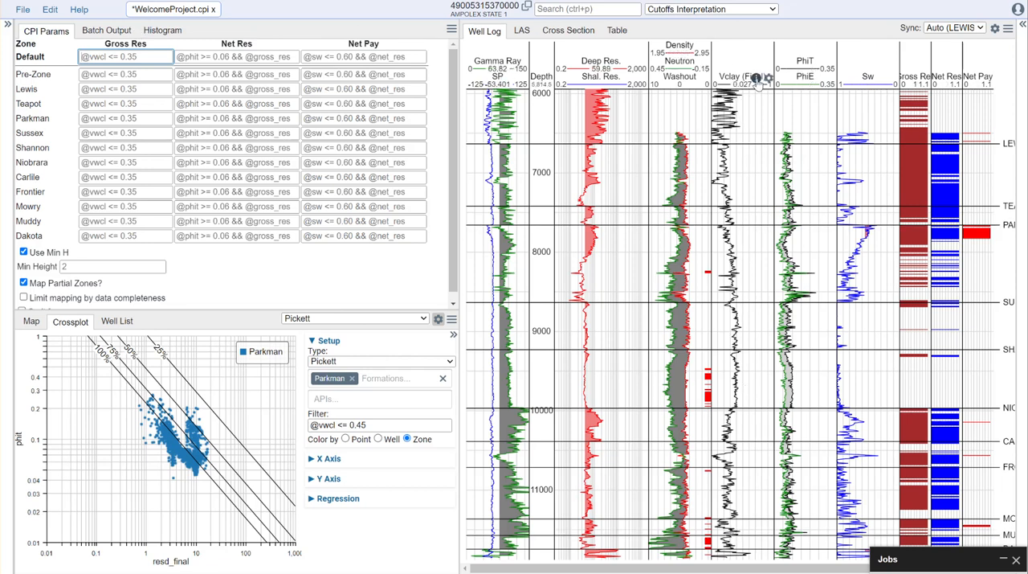
pyautogui.moveTo(756, 80)
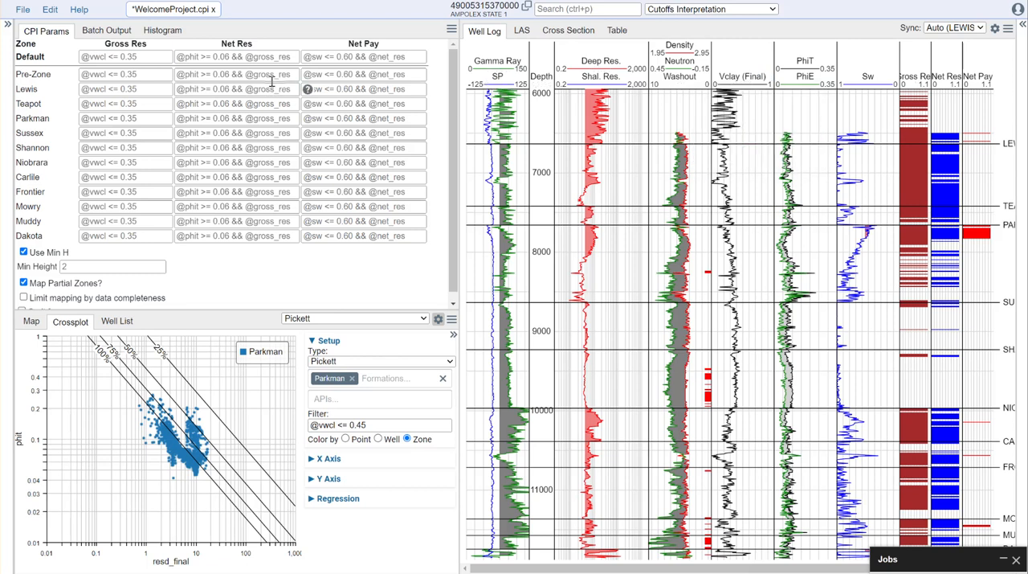
pyautogui.click(150, 58)
pyautogui.write('@vwcl')
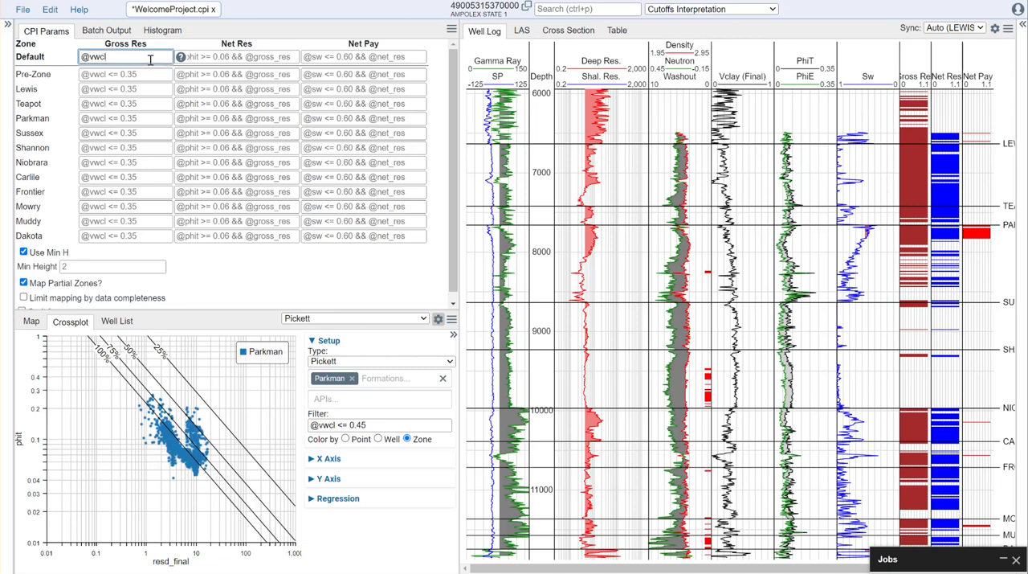
pyautogui.write(' <= 0.40')
pyautogui.click(237, 278)
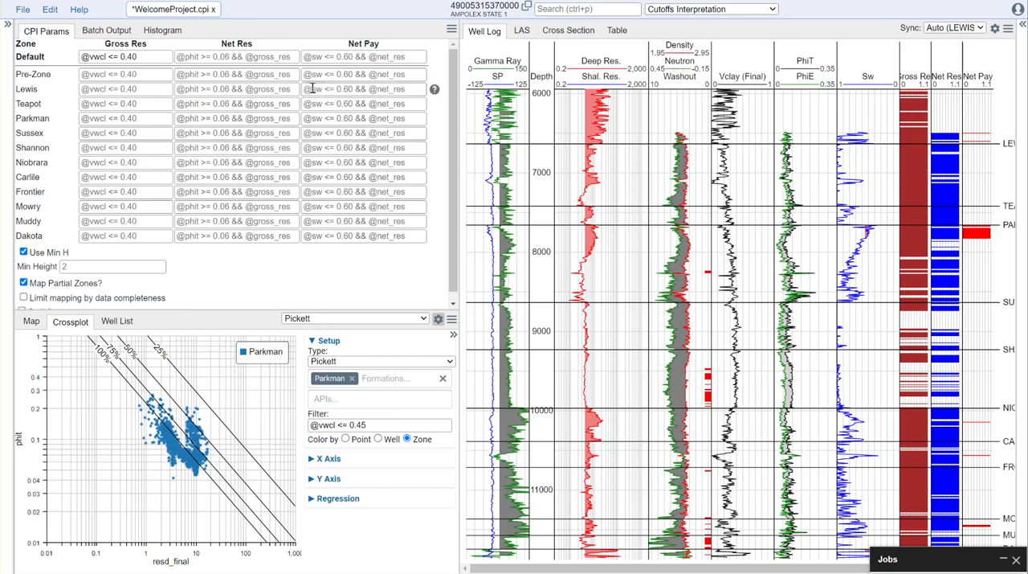
pyautogui.click(224, 58)
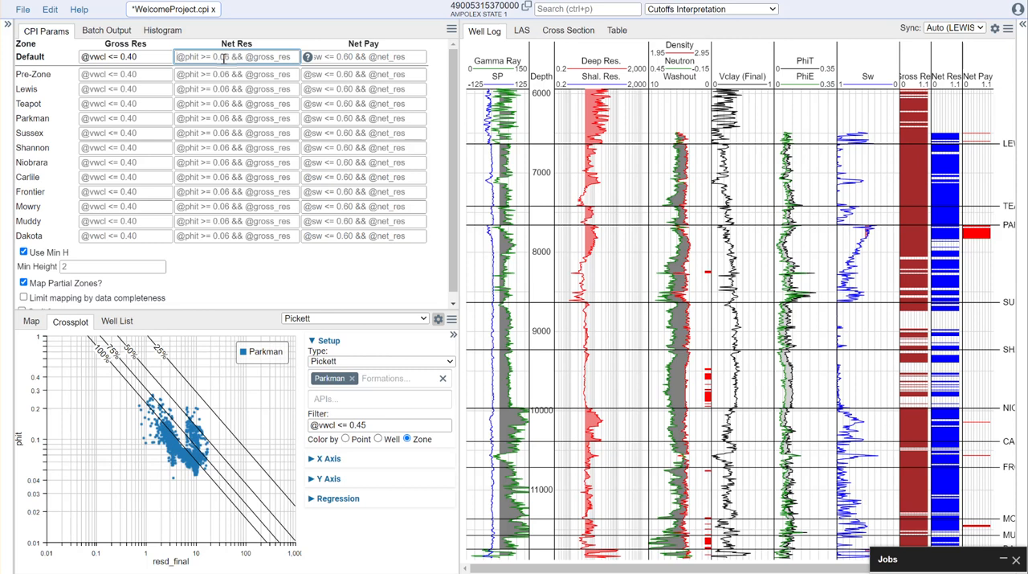
pyautogui.write('@phie')
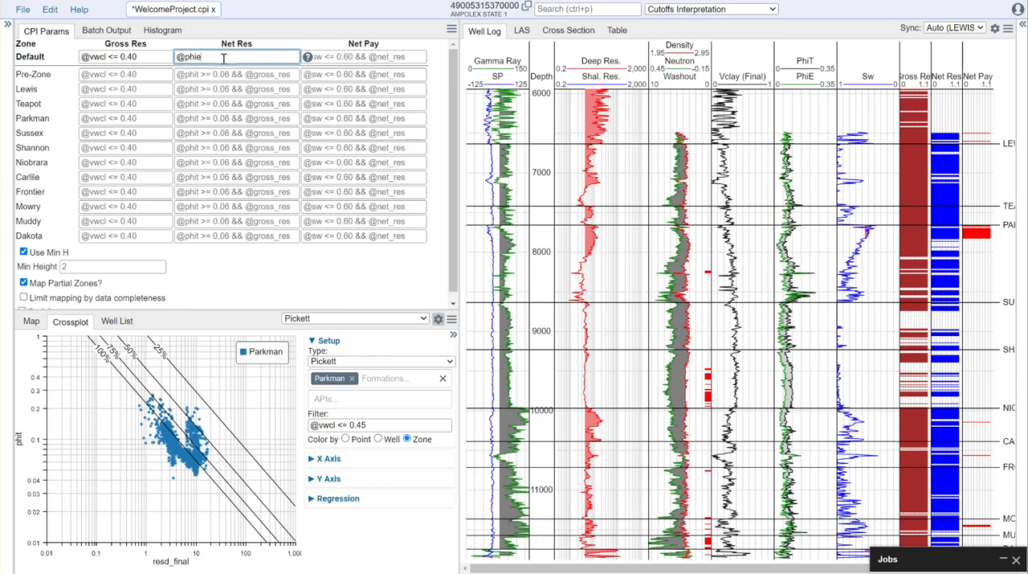
pyautogui.write('>= 0.06 && @gross_re')
pyautogui.write('ss_res')
pyautogui.click(249, 284)
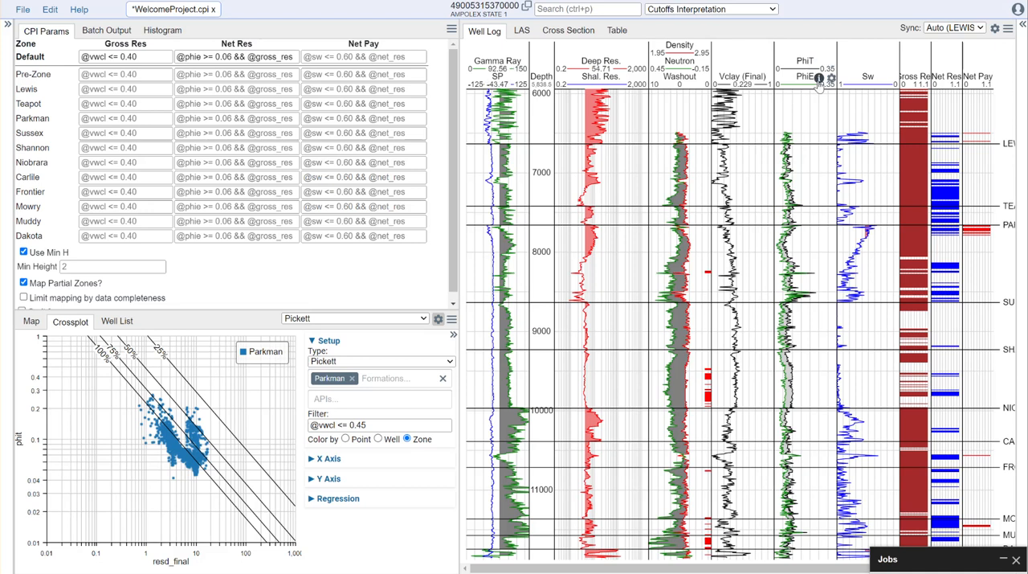
pyautogui.moveTo(819, 80)
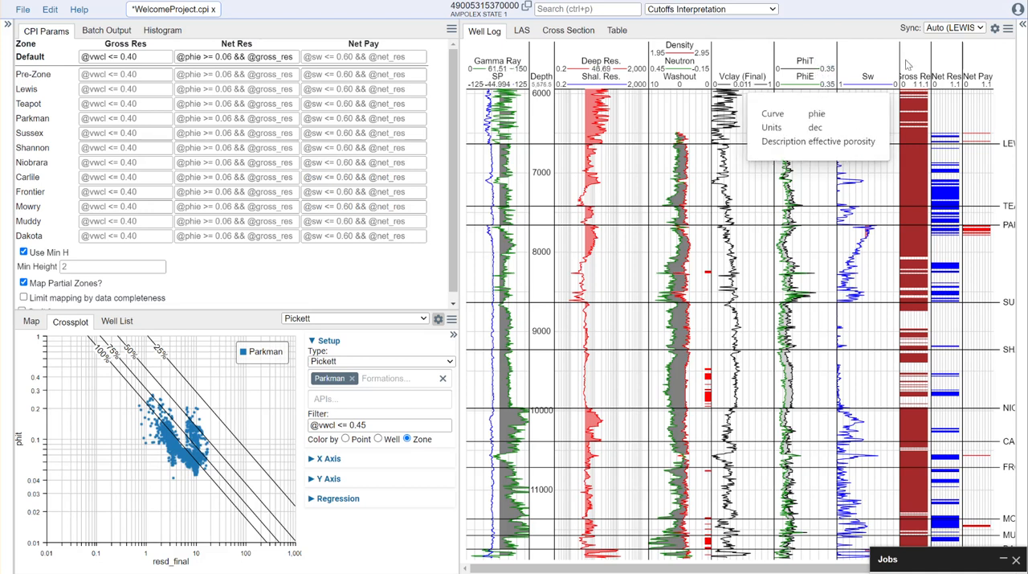
pyautogui.moveTo(912, 83)
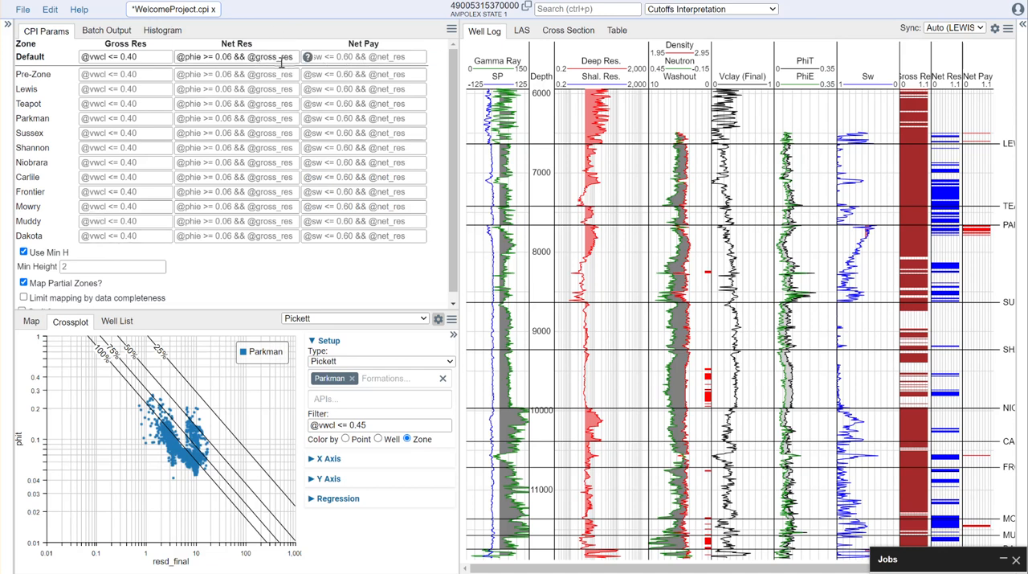
pyautogui.click(352, 53)
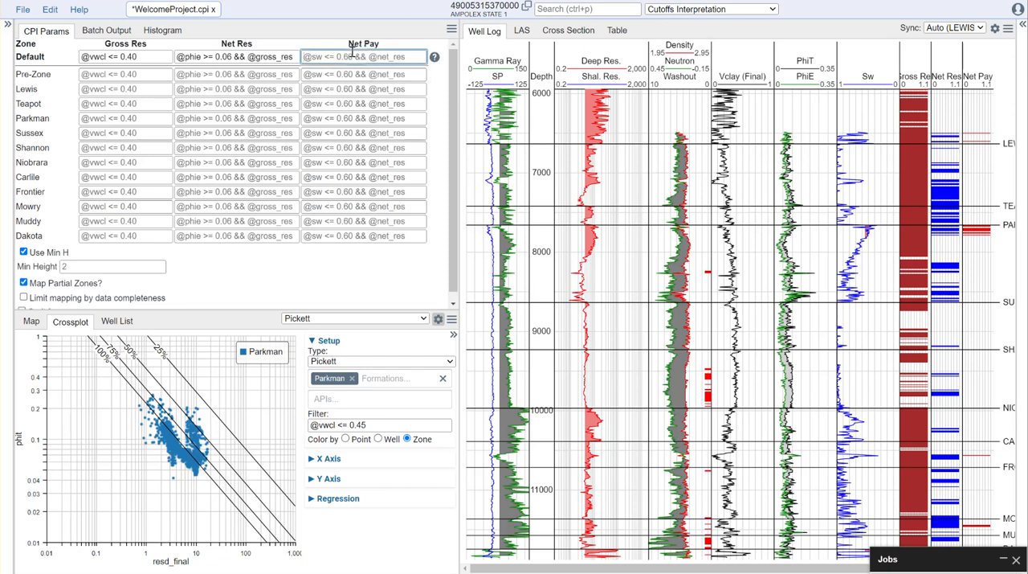
pyautogui.click(882, 78)
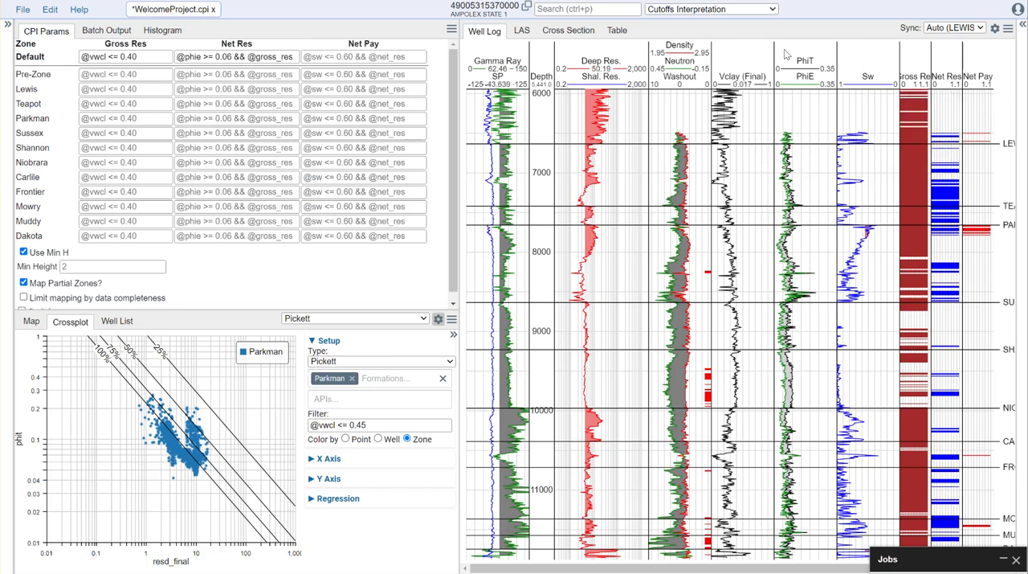
pyautogui.click(316, 54)
pyautogui.write('@sw <= 0.60 &&')
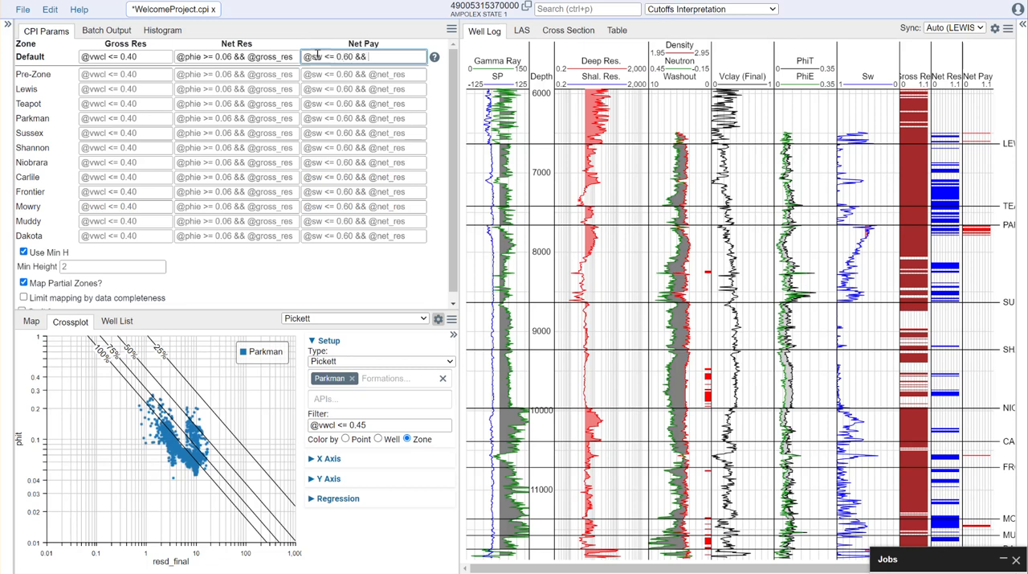
pyautogui.write('@net_res')
pyautogui.click(408, 268)
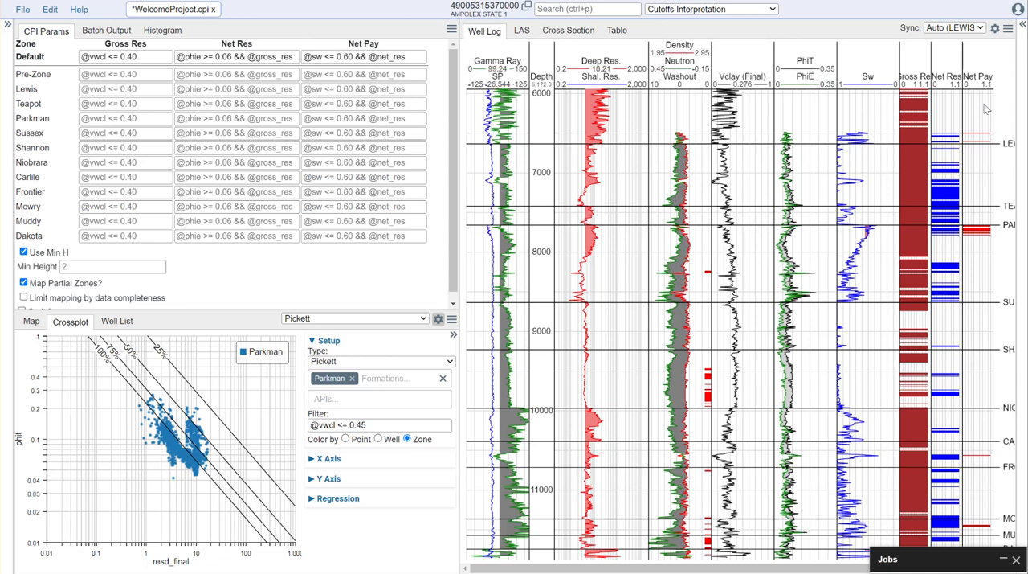
# - Raise the water saturation limit in the Default zone's Net Pay cutoff to 0.65
pyautogui.click(351, 57)
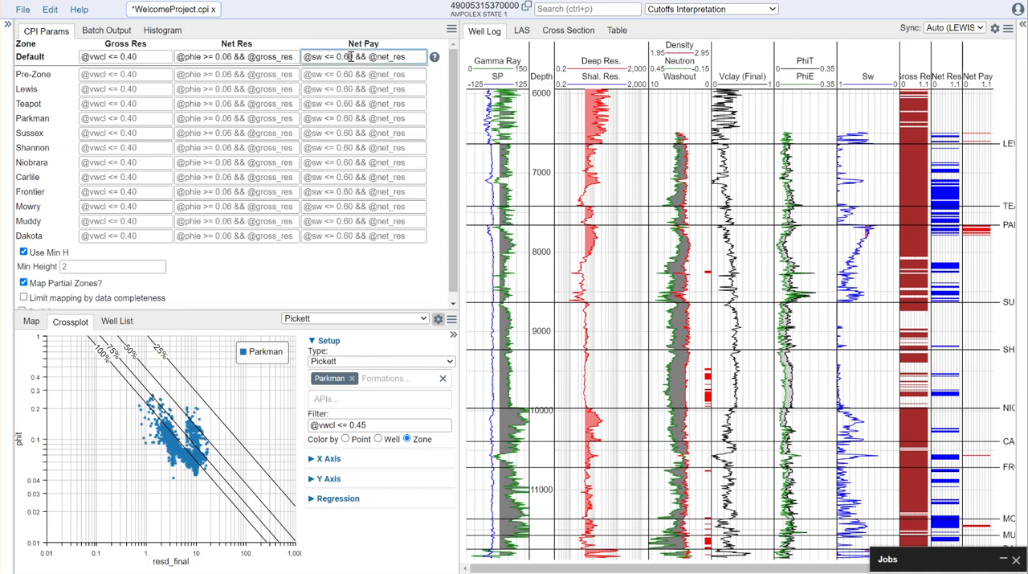
pyautogui.press('BackSpace')
pyautogui.write('5')
pyautogui.click(383, 276)
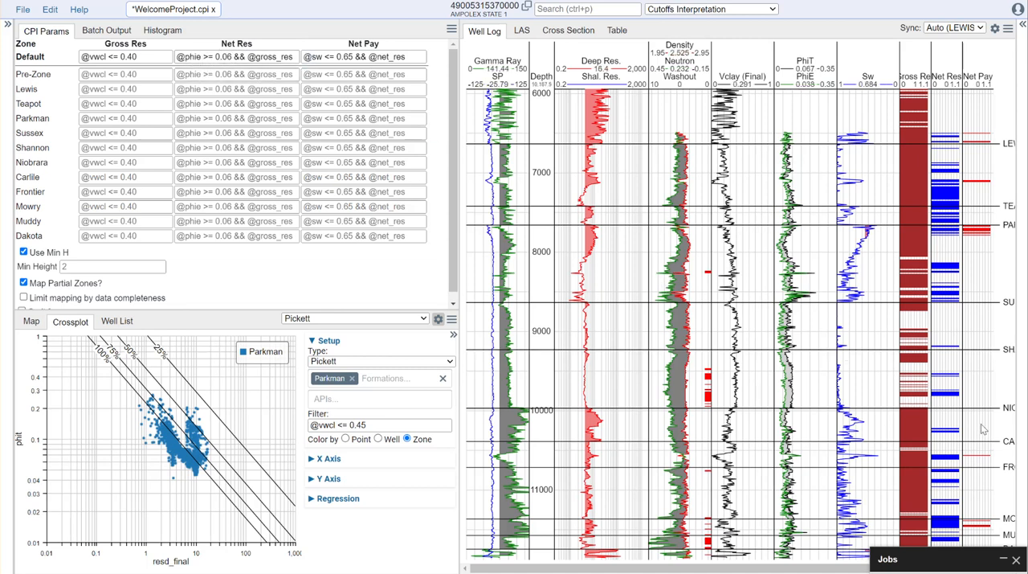
pyautogui.scroll(3, 983, 429)
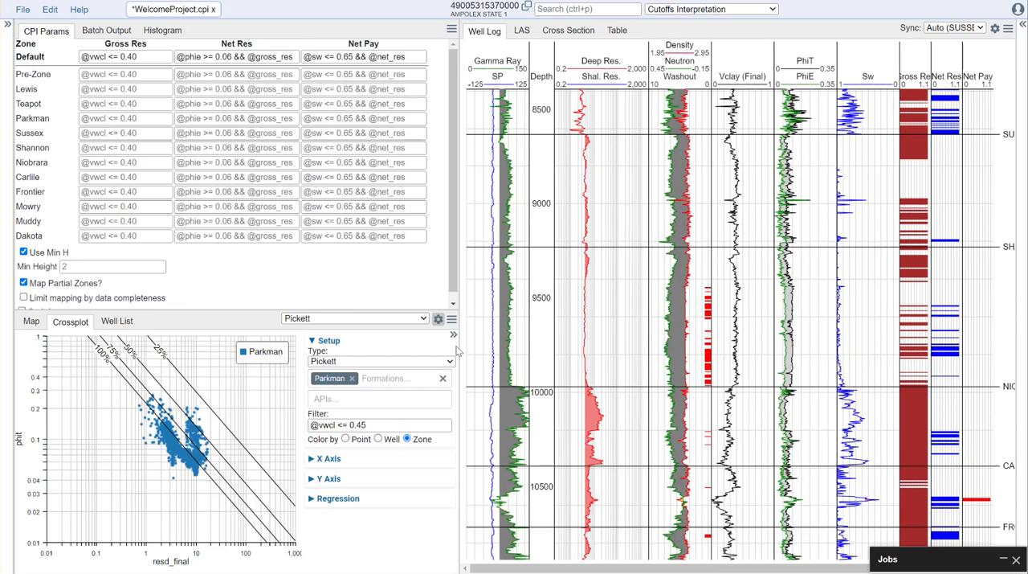
pyautogui.moveTo(454, 346); pyautogui.dragTo(433, 346)
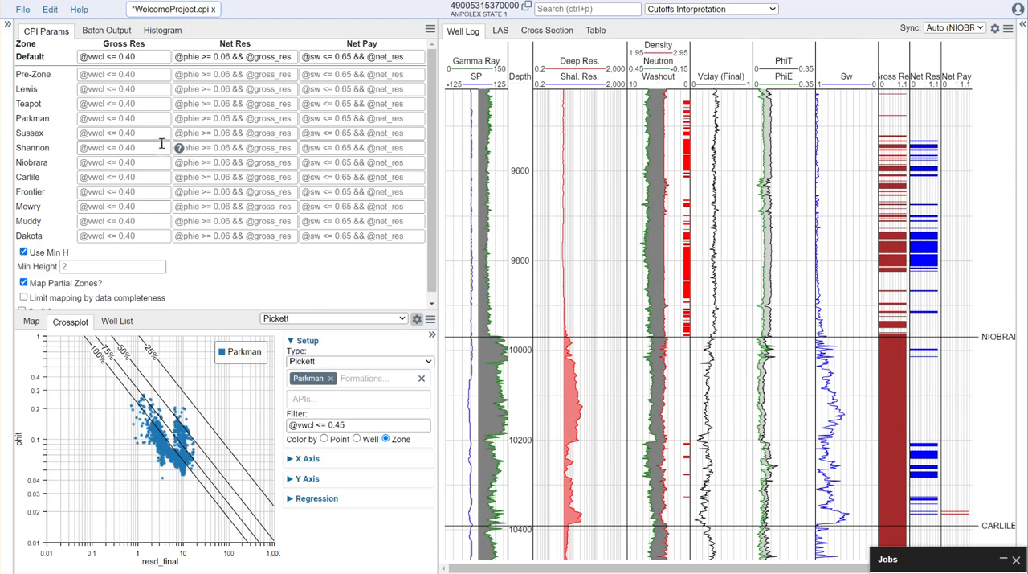
pyautogui.doubleClick(276, 58)
pyautogui.click(275, 58)
pyautogui.tripleClick(250, 58)
pyautogui.hotkey('ctrl', 'c')
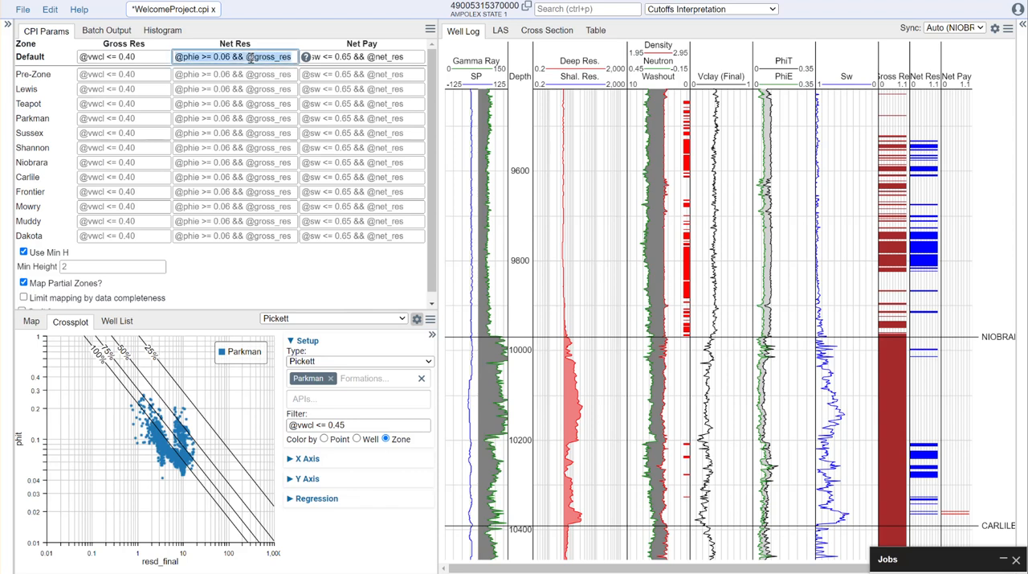
pyautogui.click(208, 166)
pyautogui.hotkey('ctrl', 'v')
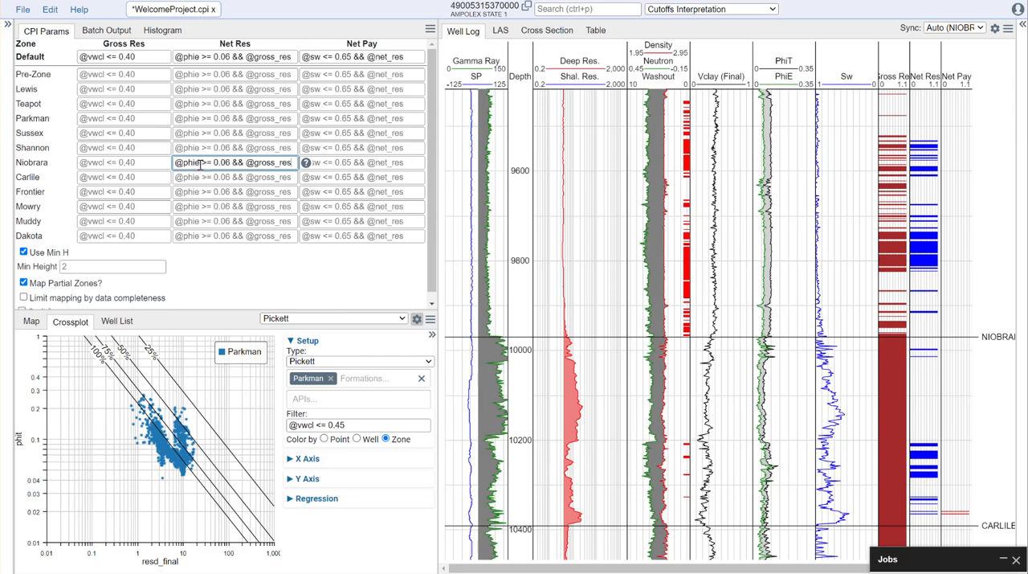
pyautogui.press('BackSpace')
pyautogui.write('t')
pyautogui.moveTo(229, 163); pyautogui.dragTo(218, 164)
pyautogui.click(293, 284)
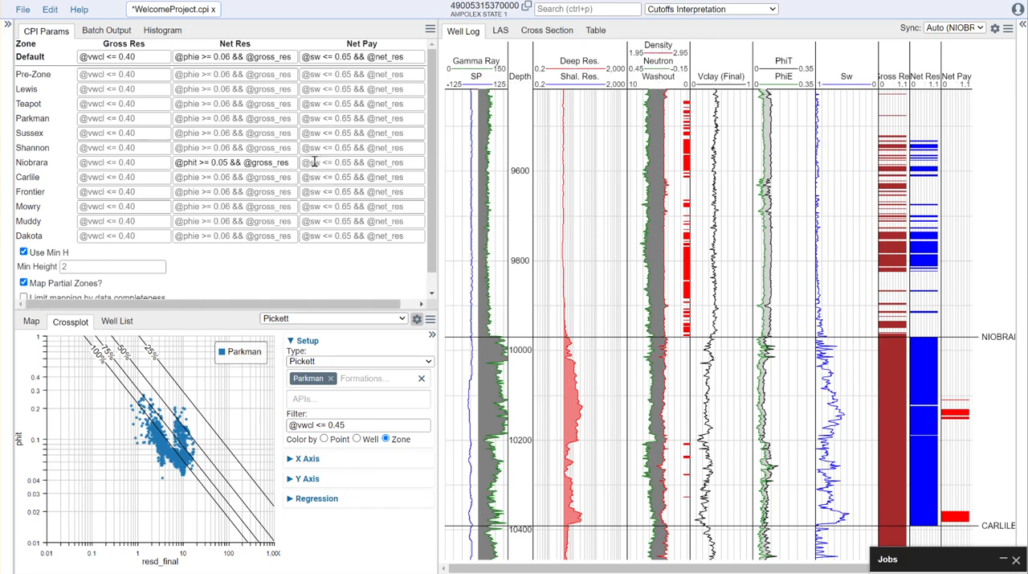
pyautogui.moveTo(410, 58); pyautogui.dragTo(292, 62)
pyautogui.hotkey('ctrl', 'c')
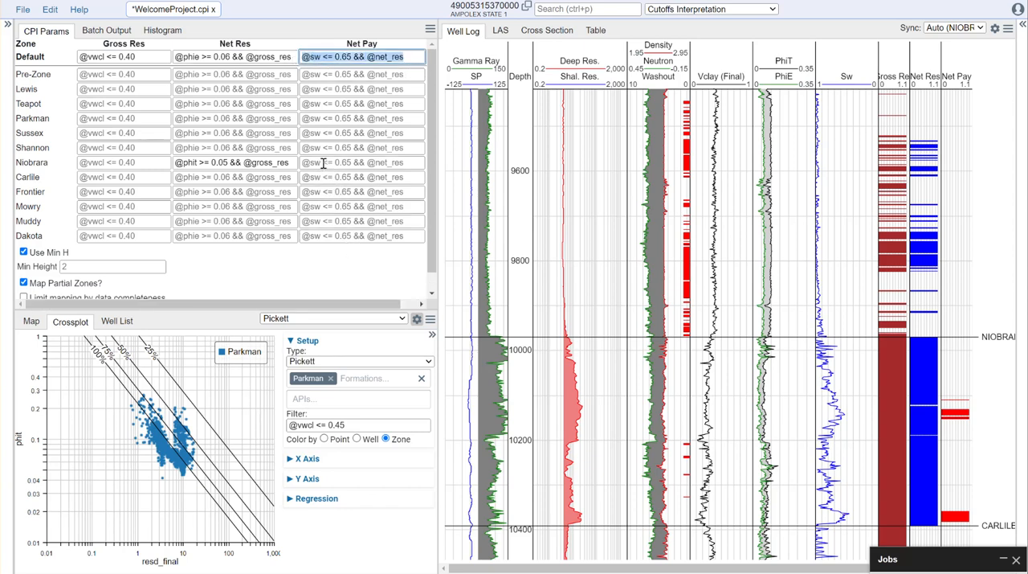
pyautogui.click(322, 163)
pyautogui.hotkey('ctrl', 'v')
pyautogui.click(356, 275)
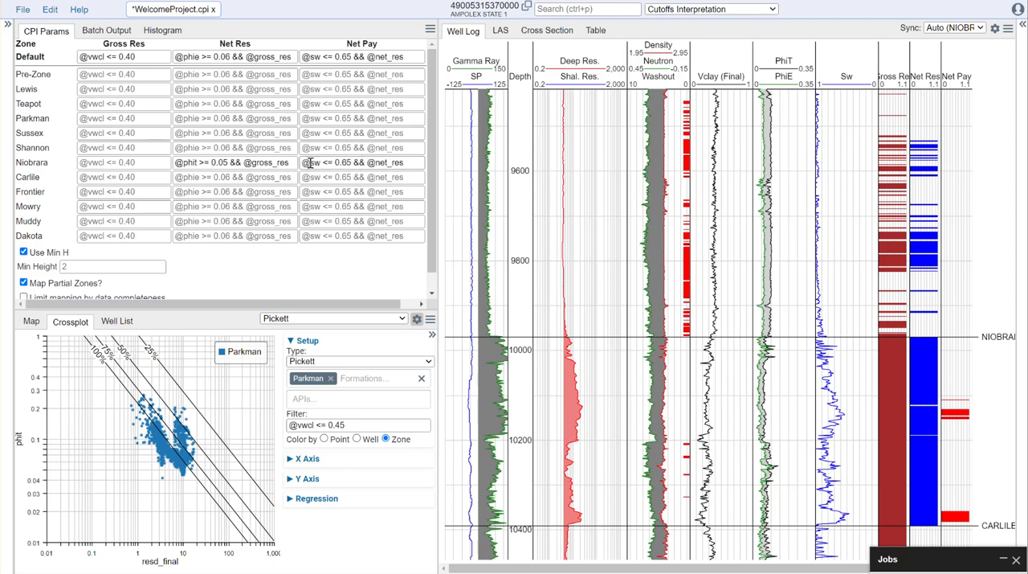
pyautogui.click(358, 162)
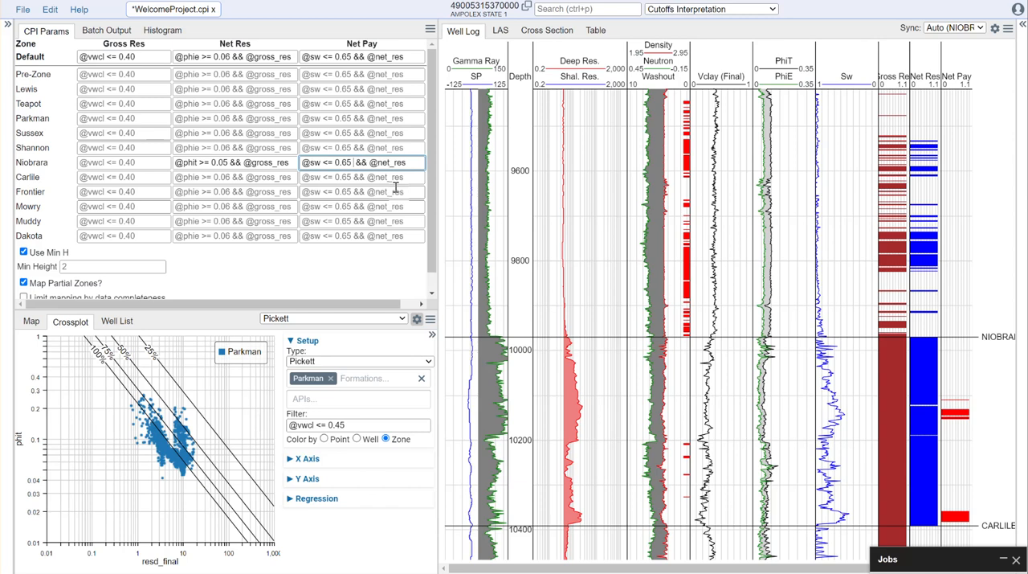
pyautogui.write('|| @resd_final')
pyautogui.click(378, 276)
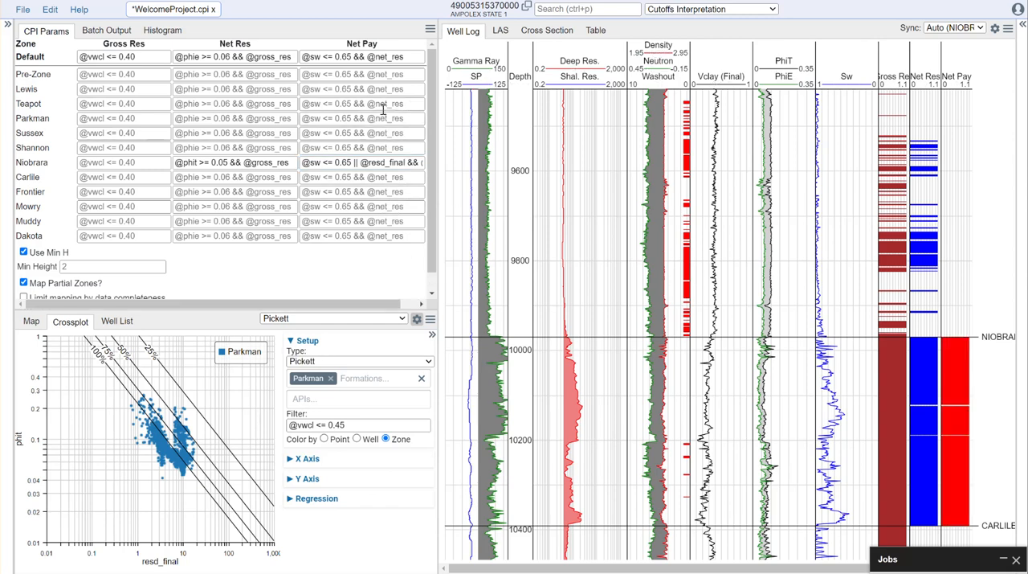
pyautogui.click(408, 163)
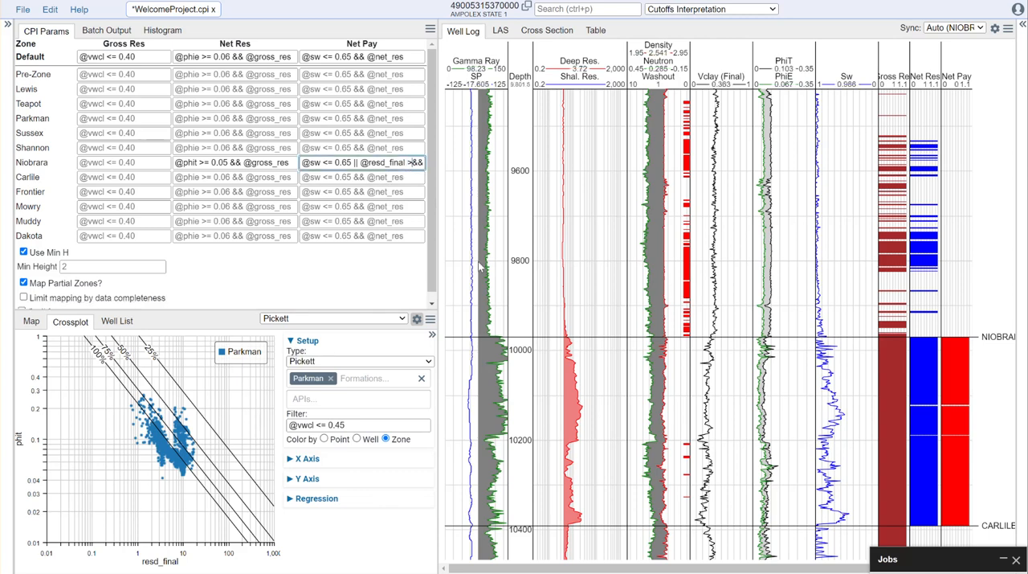
pyautogui.write('>10')
pyautogui.click(361, 290)
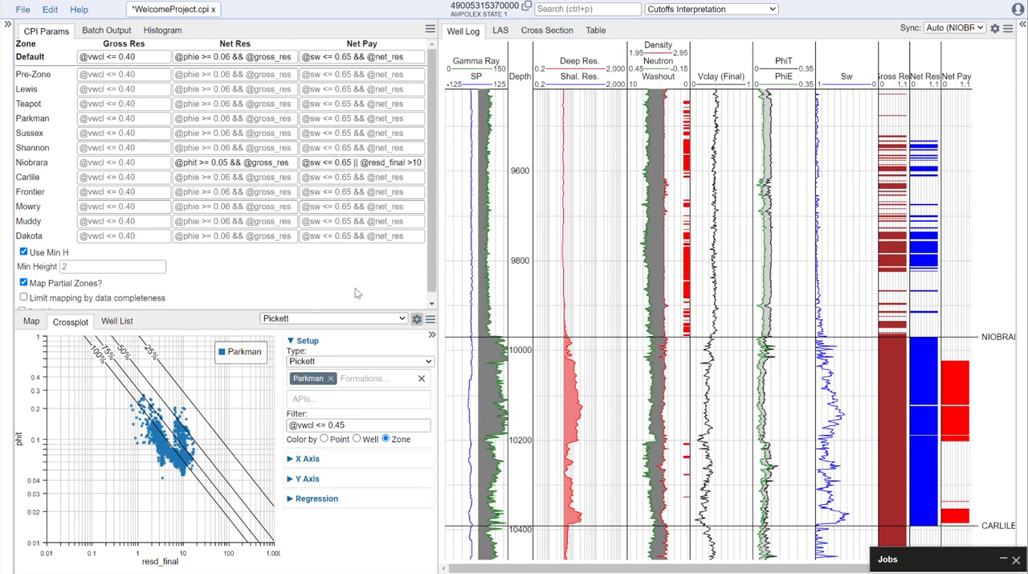
pyautogui.click(309, 163)
pyautogui.write('(')
pyautogui.moveTo(409, 162); pyautogui.dragTo(420, 162)
pyautogui.click(362, 162)
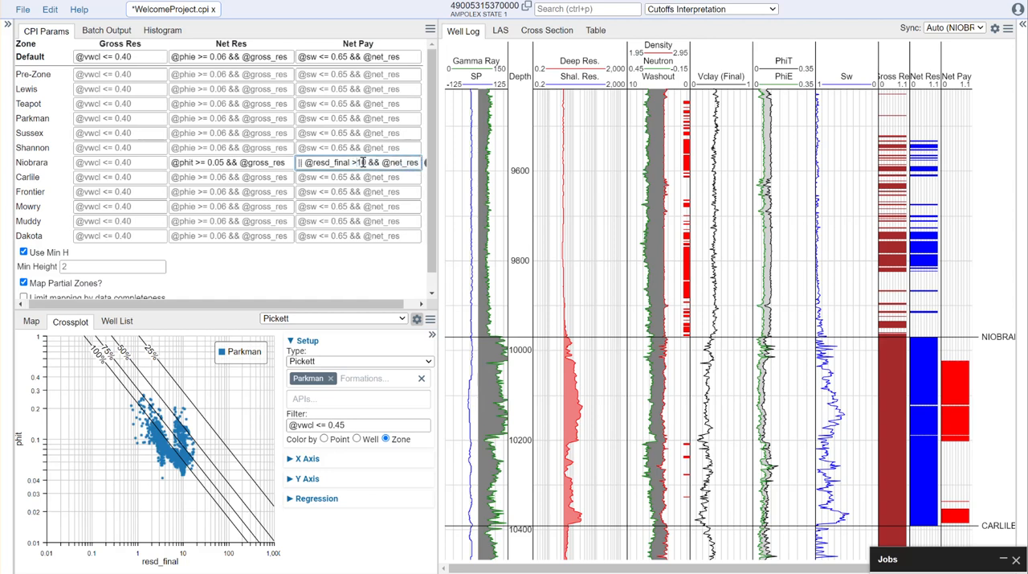
pyautogui.write(')')
pyautogui.click(350, 294)
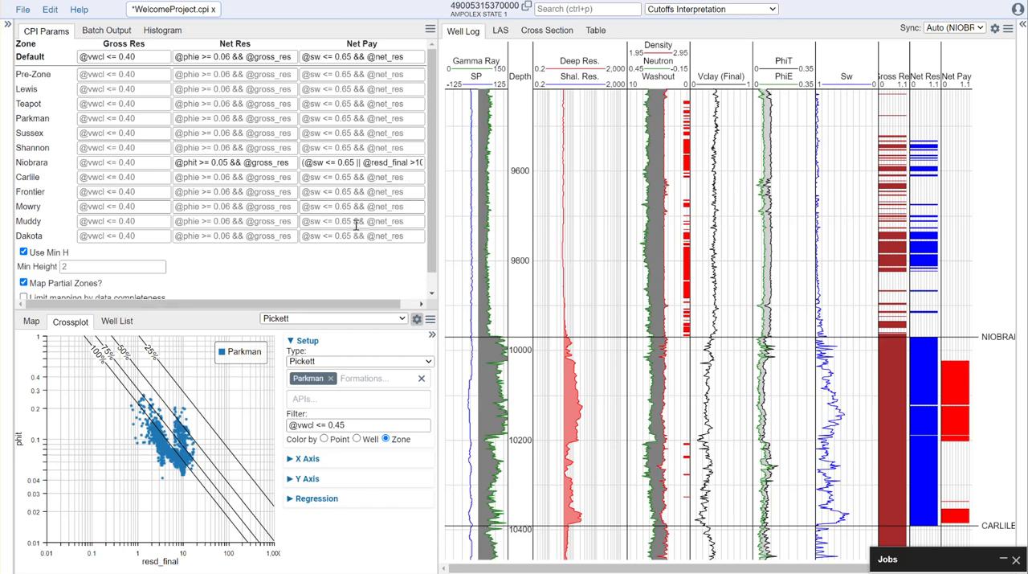
# - Review the full Niobrara Net Pay expression and the reservoir and pay flags across the zones in the well log
pyautogui.moveTo(439, 262); pyautogui.dragTo(496, 253)
pyautogui.moveTo(411, 162); pyautogui.dragTo(389, 163)
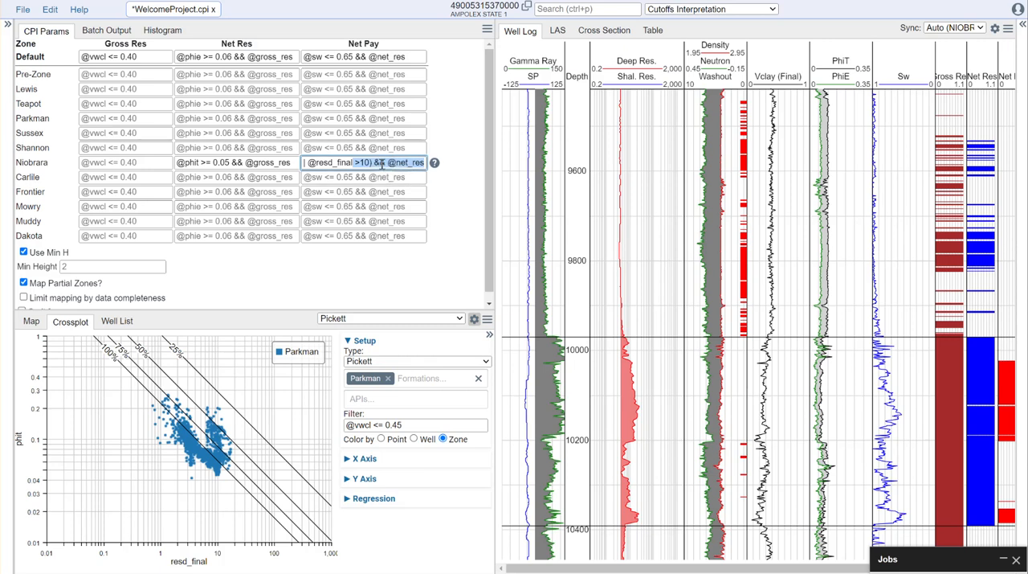
pyautogui.click(443, 190)
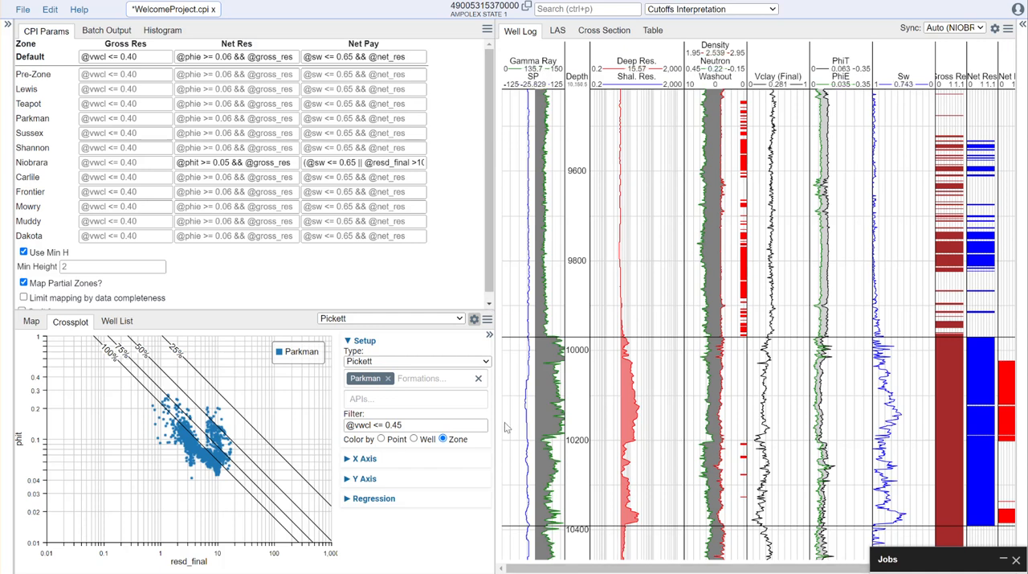
pyautogui.moveTo(494, 411); pyautogui.dragTo(448, 411)
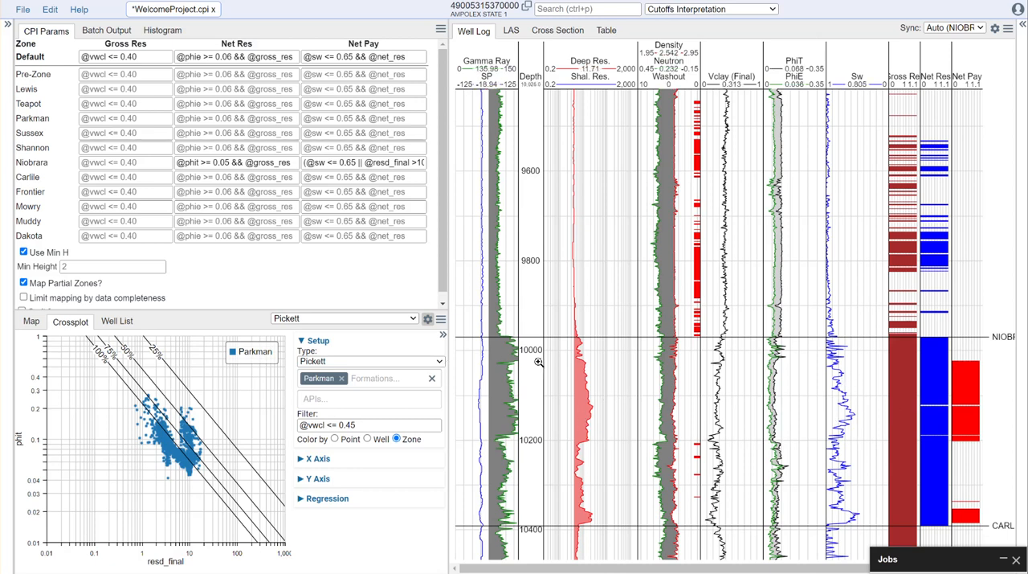
pyautogui.scroll(-3, 776, 386)
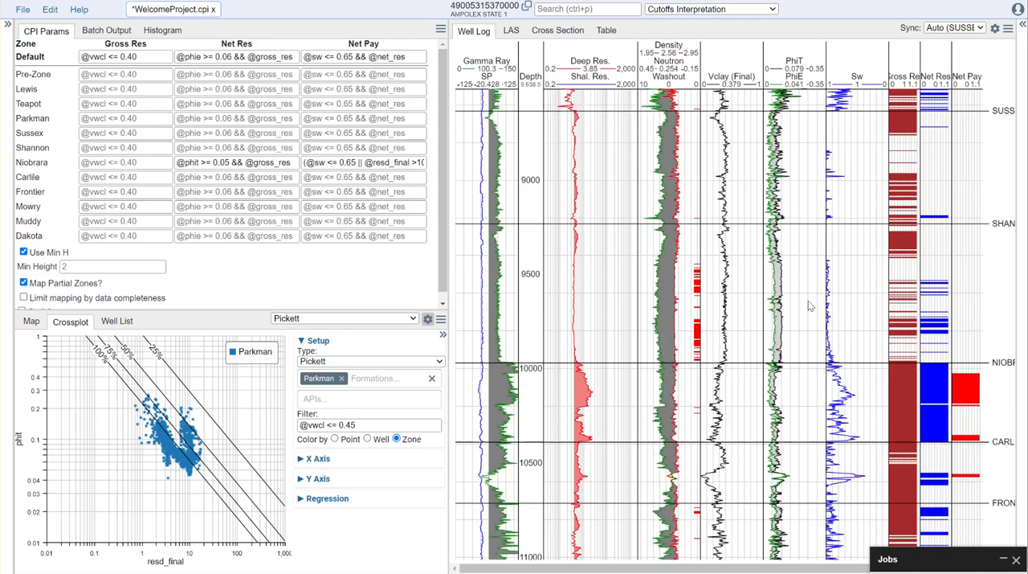
# - Enlarge the cutoff parameters pane to show all mapping options below the zone table
pyautogui.moveTo(323, 315); pyautogui.dragTo(323, 391)
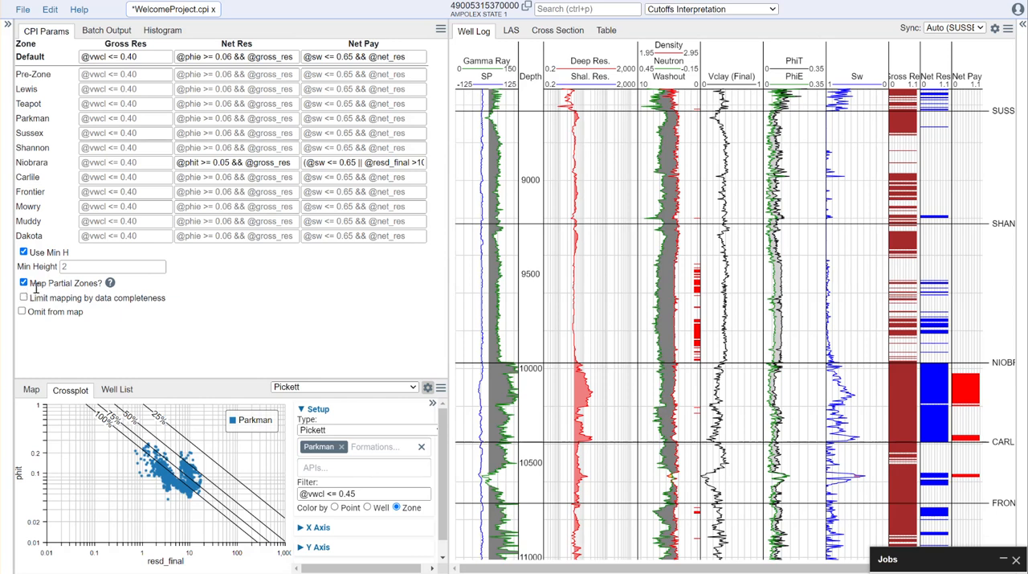
# - Raise the Lewis top to a depth of about 6340, above the start of the porosity curves, and enable limiting mapping by data completeness
pyautogui.moveTo(987, 278); pyautogui.dragTo(976, 419)
pyautogui.moveTo(990, 200); pyautogui.dragTo(976, 437)
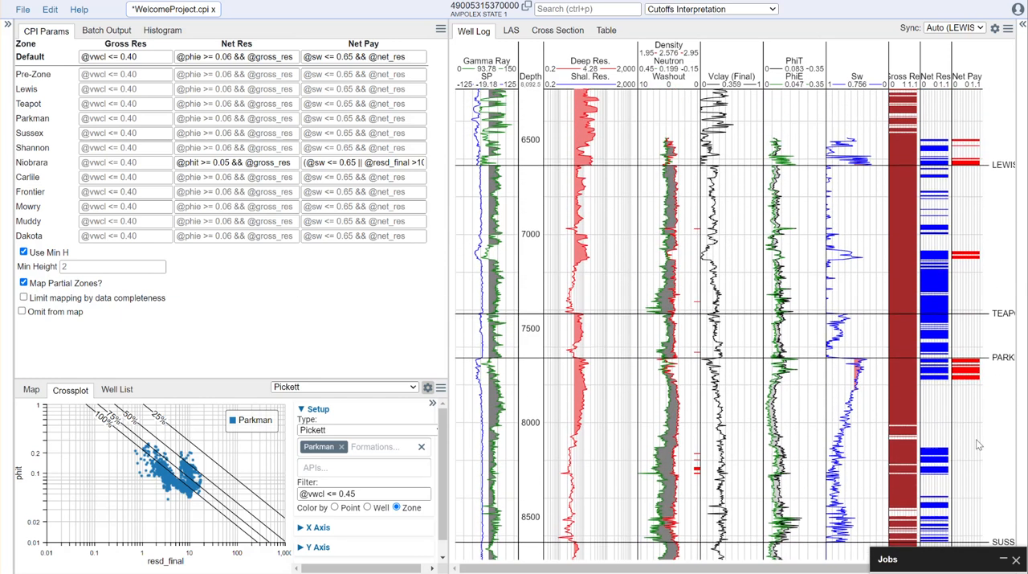
pyautogui.scroll(3, 884, 257)
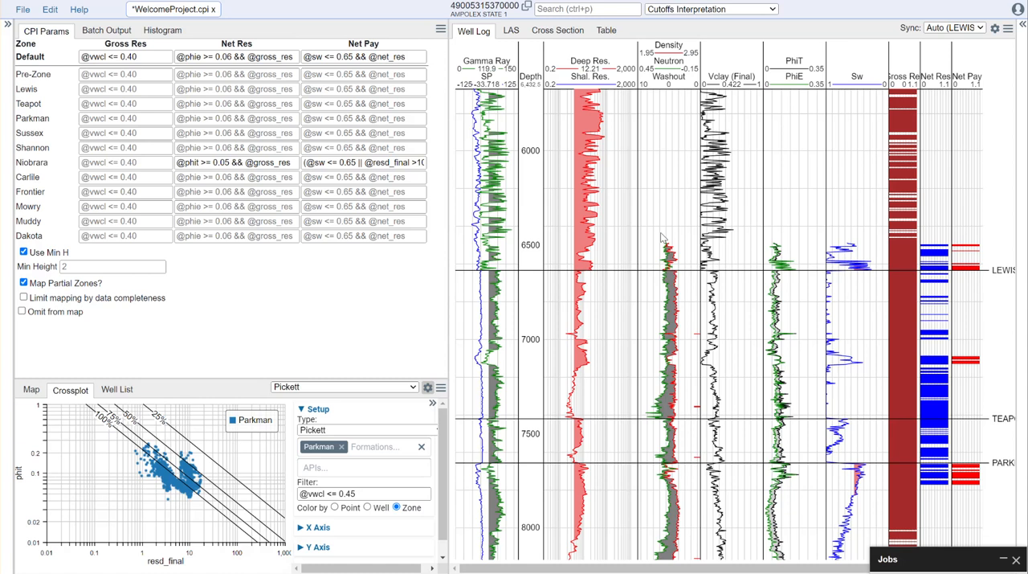
pyautogui.moveTo(693, 275); pyautogui.dragTo(696, 222)
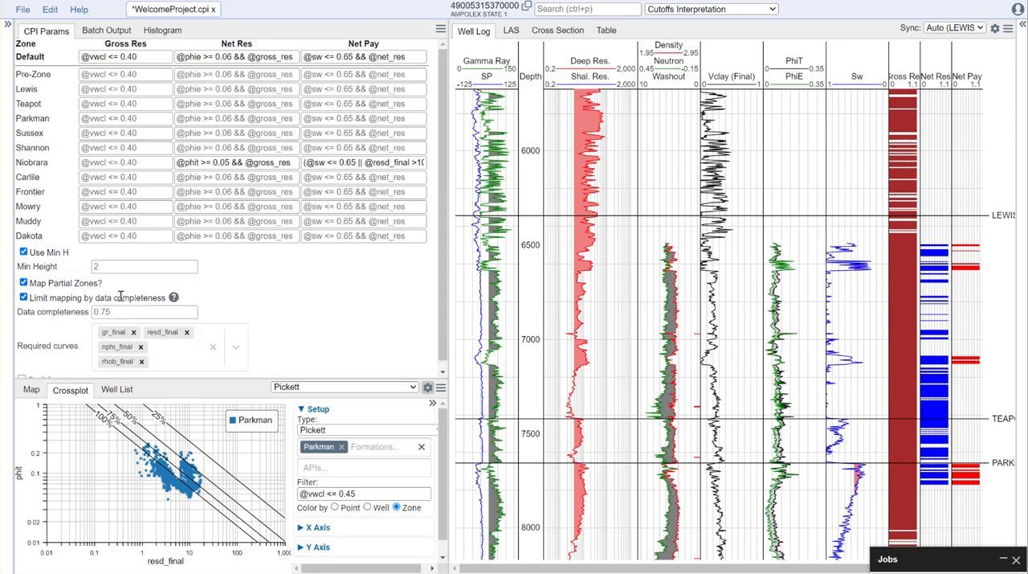
# - Return the Lewis top to a depth of about 6630 and review the zone cutoffs, data completeness and required curves settings
pyautogui.scroll(-1, 109, 345)
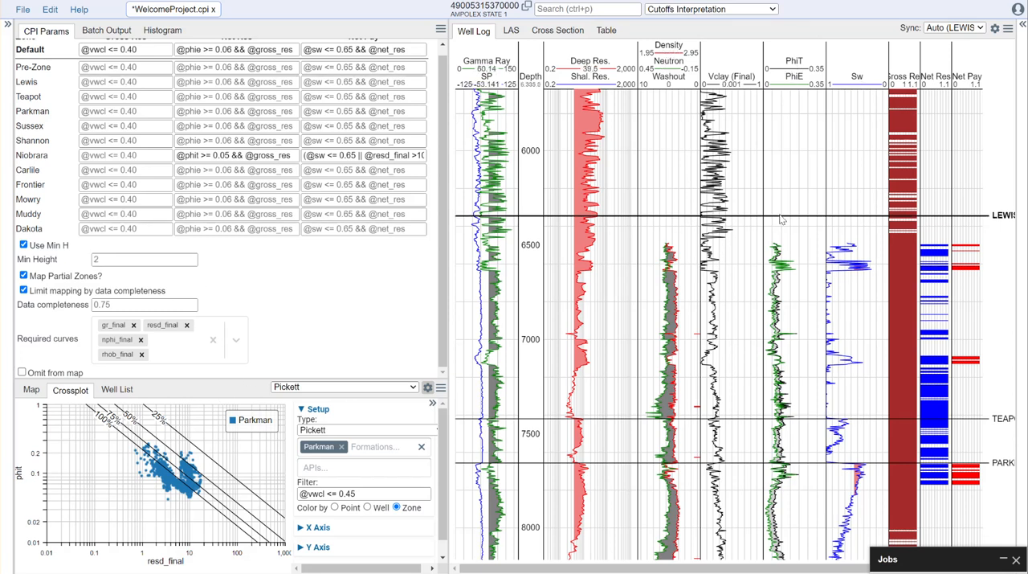
pyautogui.moveTo(781, 220); pyautogui.dragTo(623, 270)
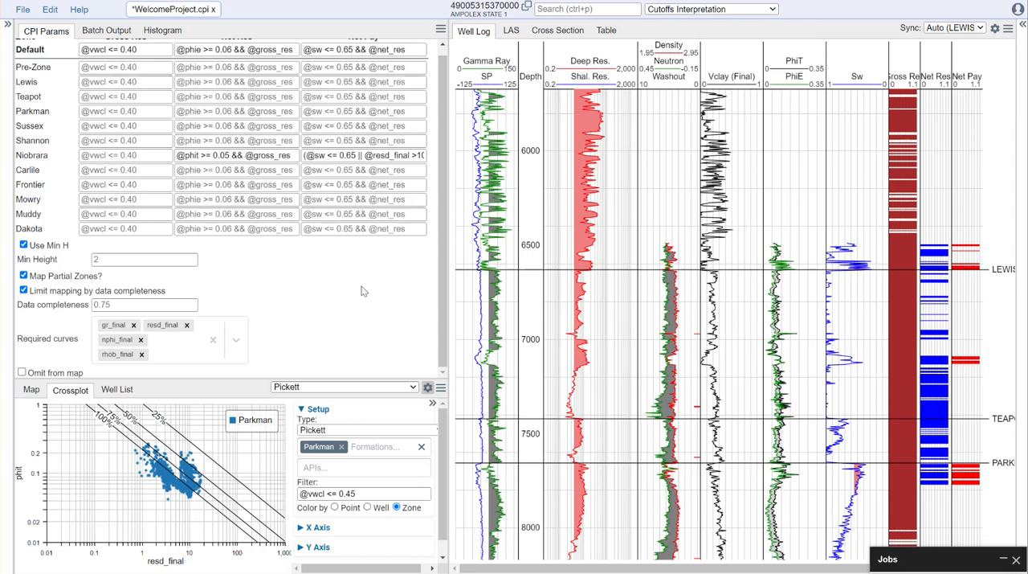
pyautogui.scroll(1, 360, 294)
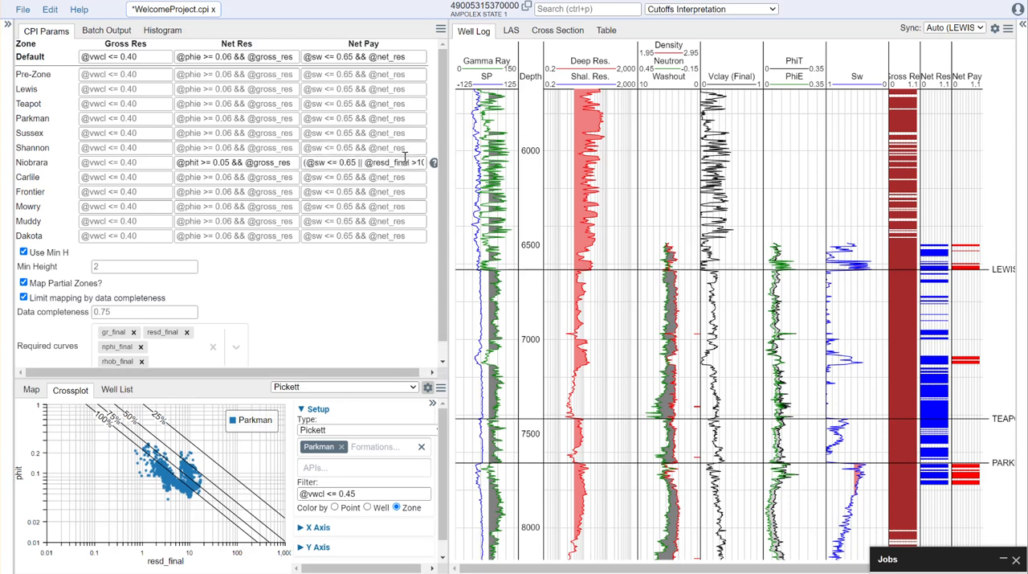
pyautogui.scroll(-1, 202, 289)
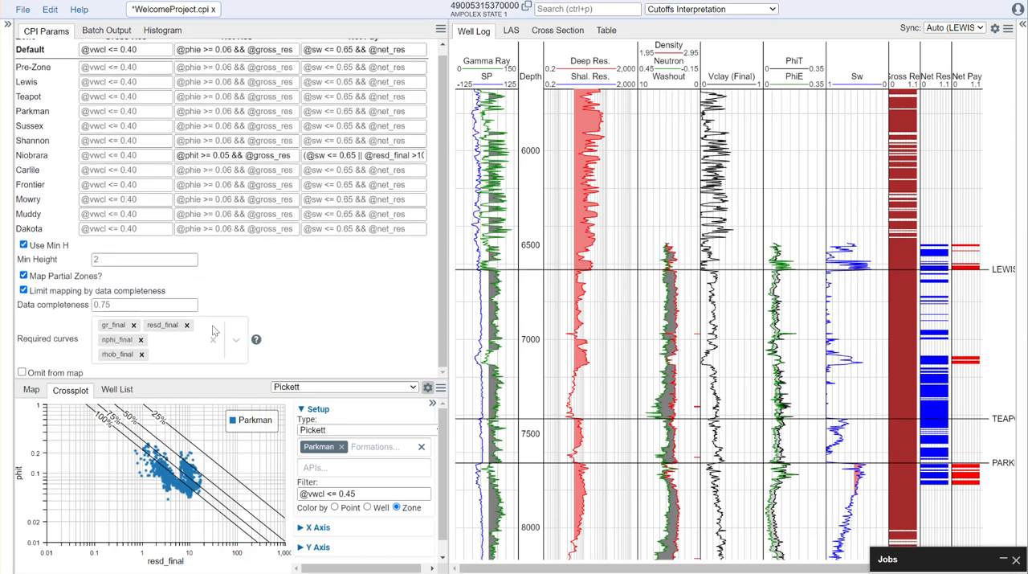